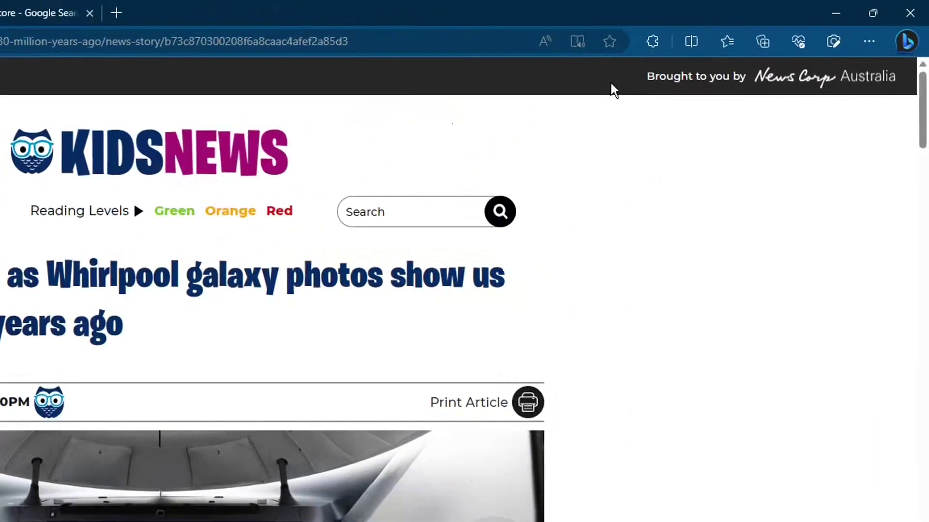
Open the astronauts article in Immersive Reader, scroll through it, and show Reading preferences.
left_click(510, 47)
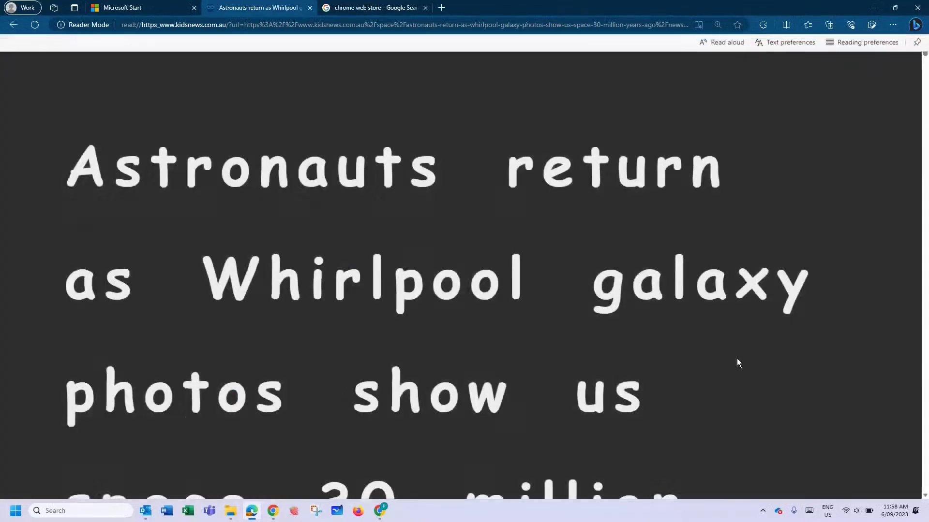
scroll(696, 366, "down", 15)
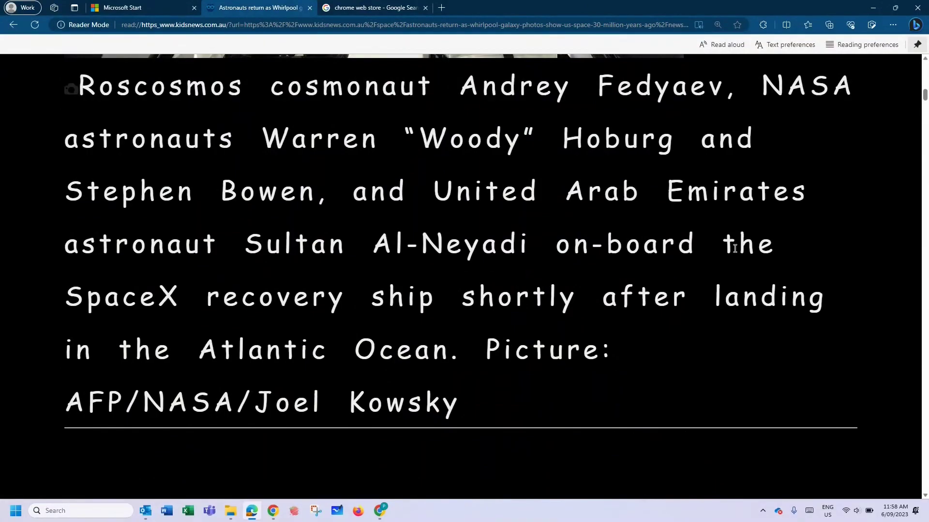
scroll(774, 247, "down", 10)
scroll(771, 241, "up", 5)
scroll(770, 244, "up", 10)
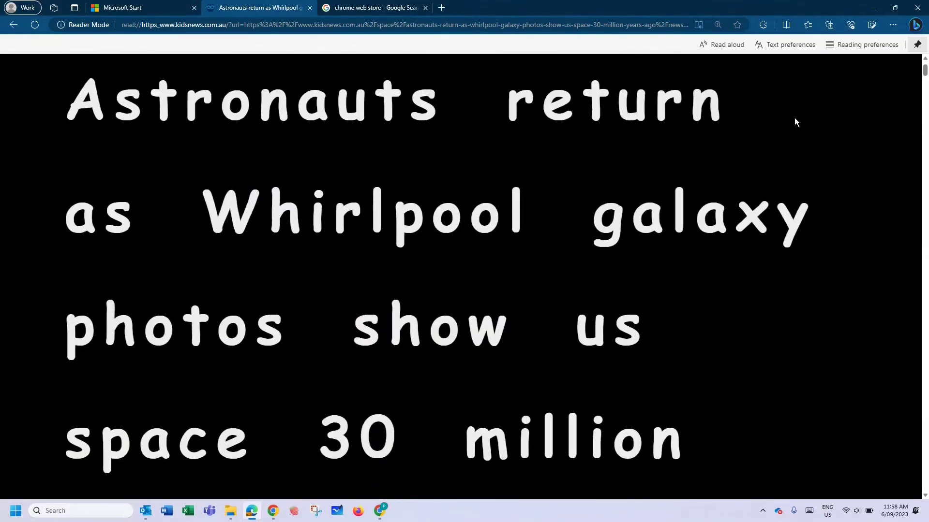
scroll(798, 106, "up", 2)
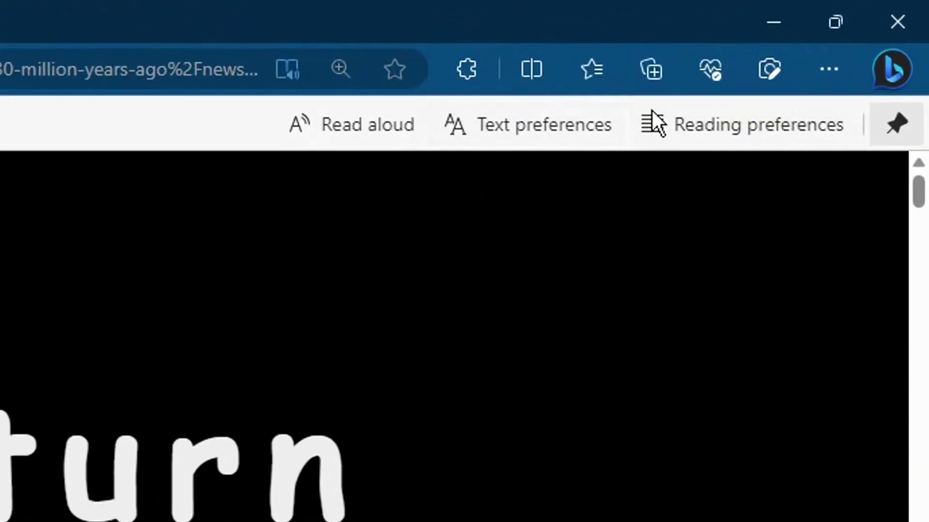
left_click(779, 129)
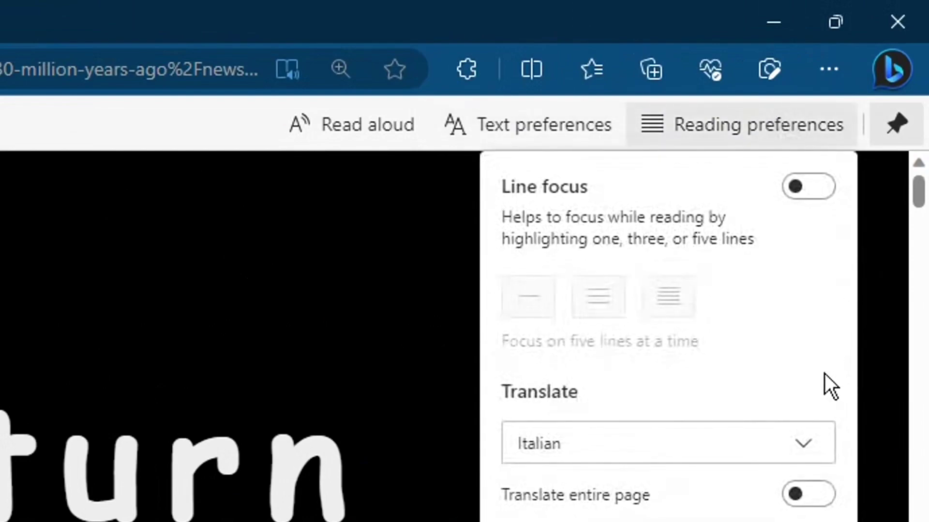
Dismiss the Reading preferences panel to return to the article text.
left_click(444, 215)
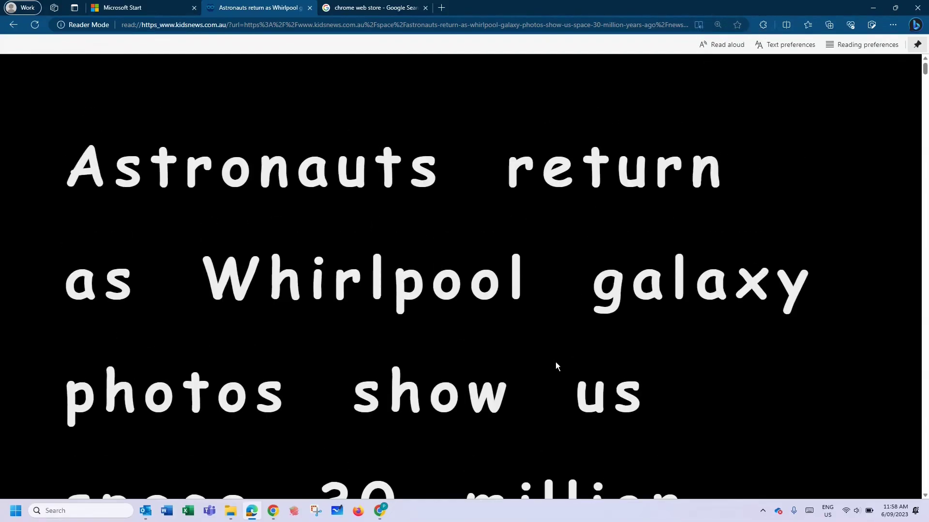
Open the reader's Text preferences and close them again.
scroll(670, 288, "down", 15)
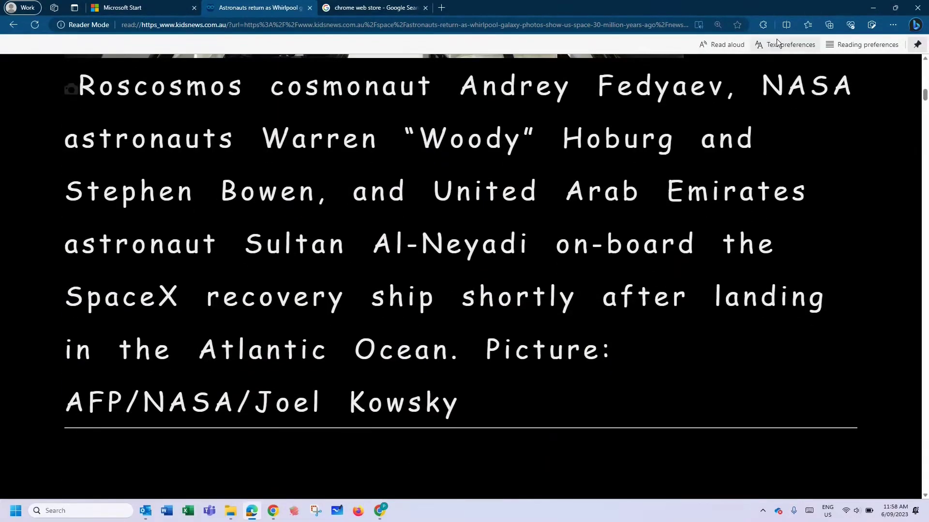
left_click(789, 45)
left_click(842, 154)
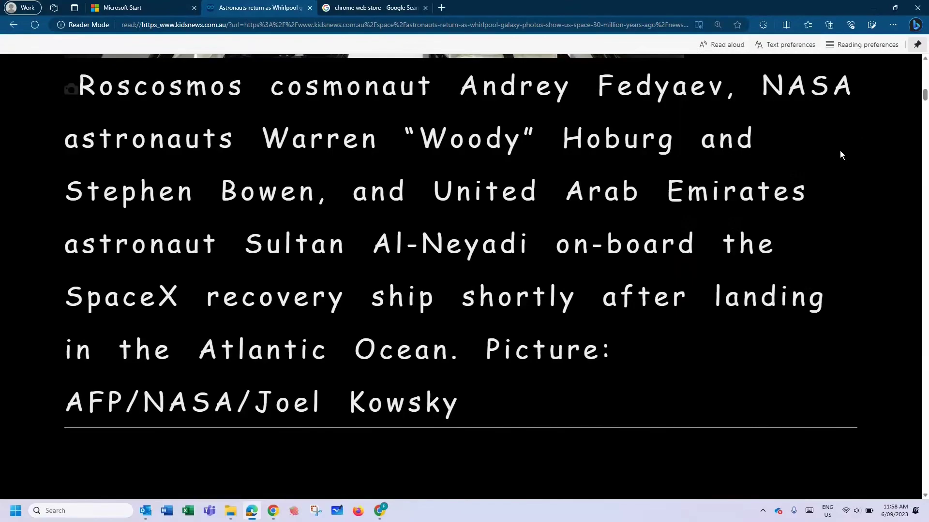
Switch to the 'chrome web store' Google results and go to the Chrome Web Store.
scroll(544, 263, "up", 15)
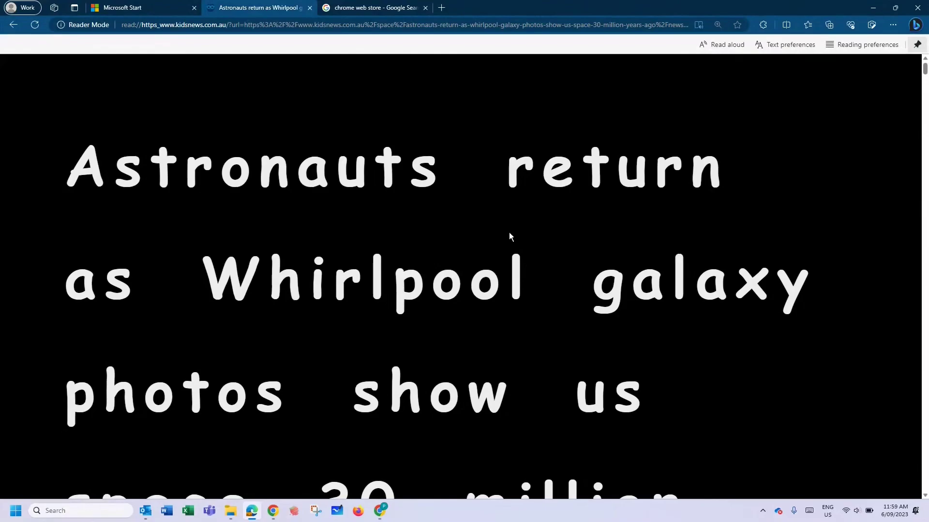
left_click(377, 9)
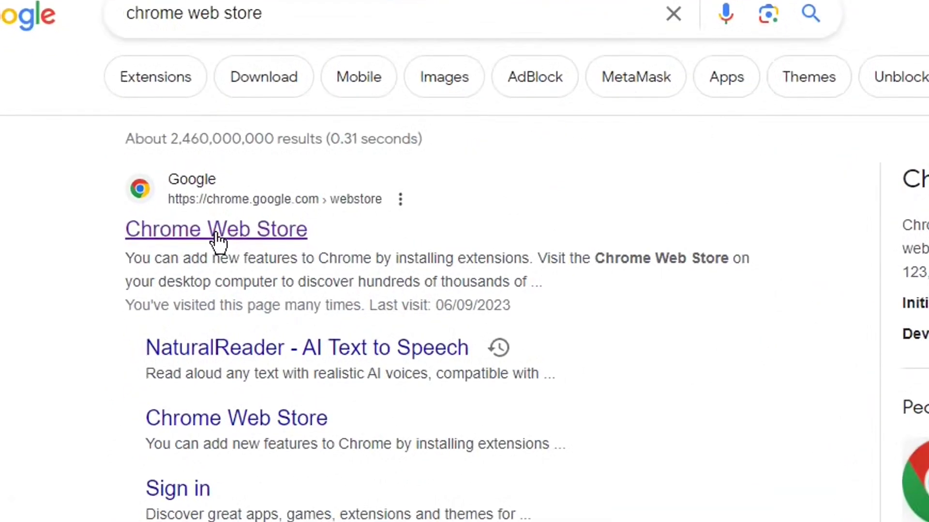
left_click(216, 232)
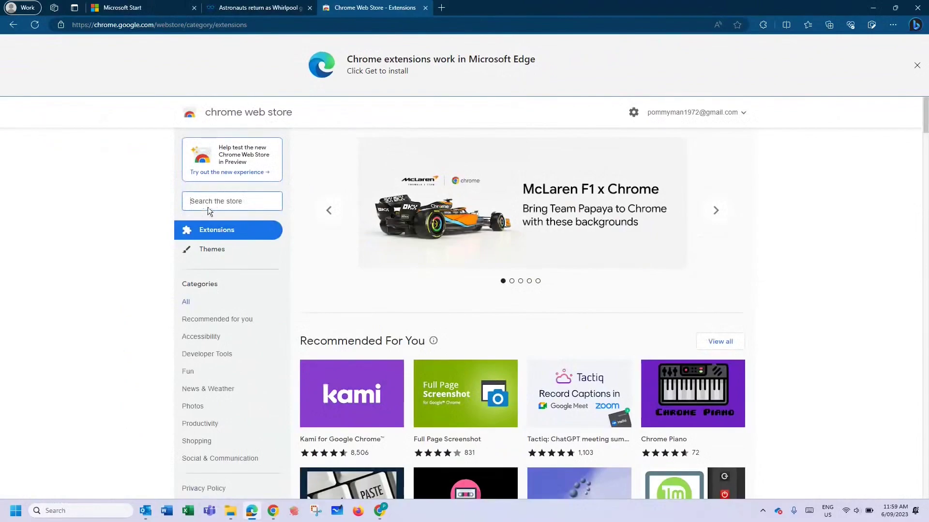
Search the Chrome Web Store for 'immersive reader'.
left_click(215, 201)
type("immer")
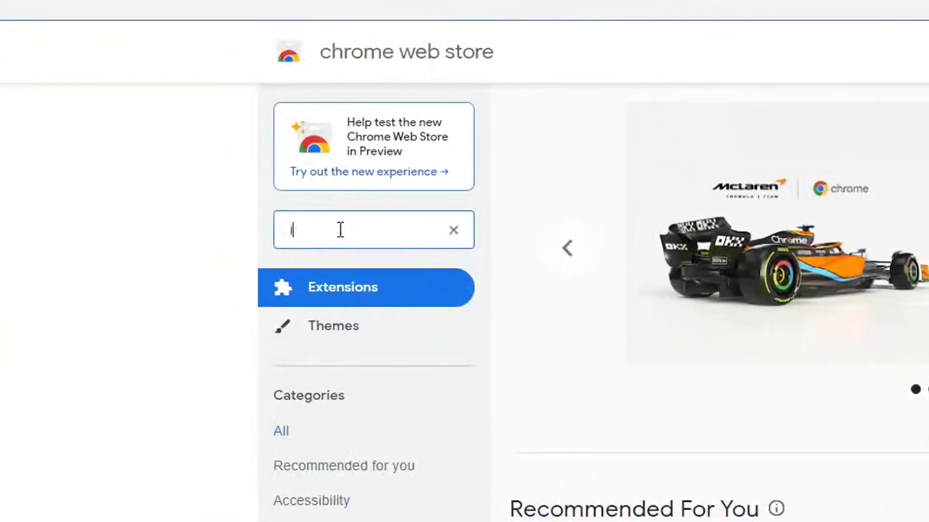
type("si")
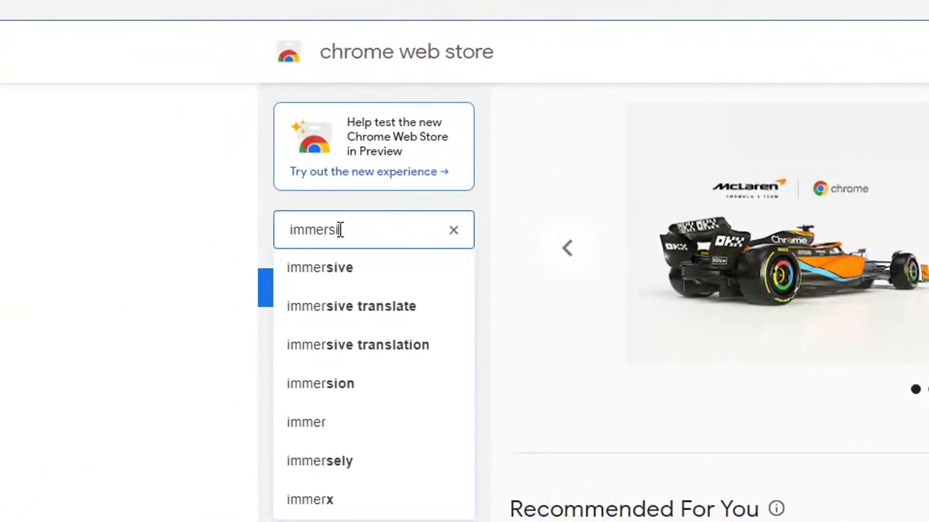
type("ve reader")
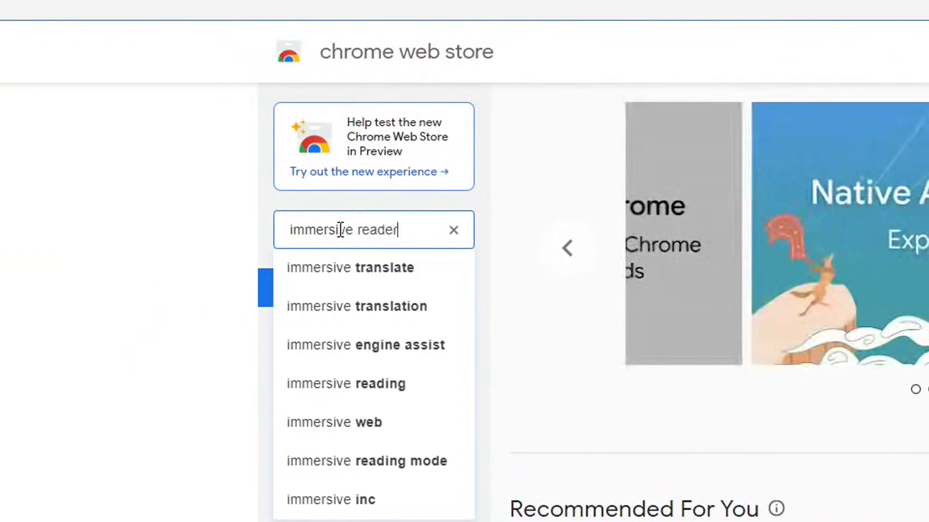
key("Return")
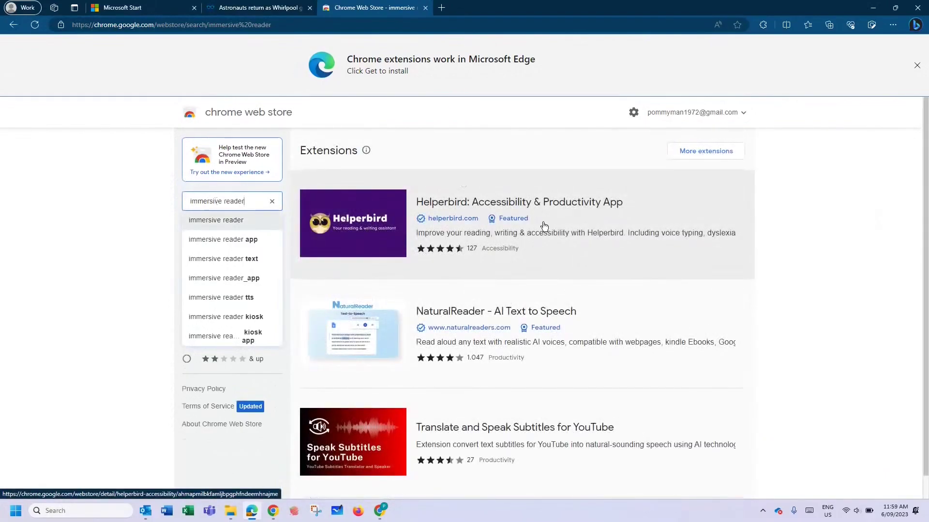
scroll(604, 242, "down", 1)
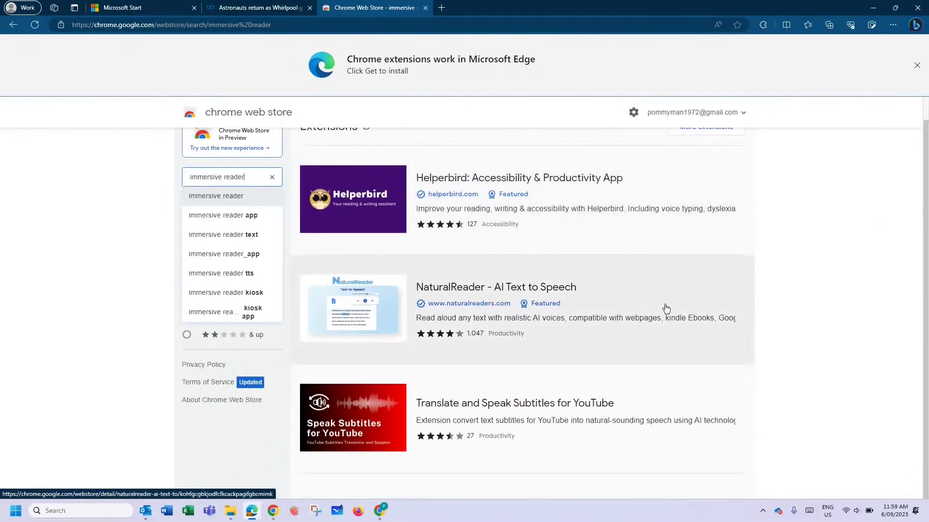
scroll(634, 288, "up", 1)
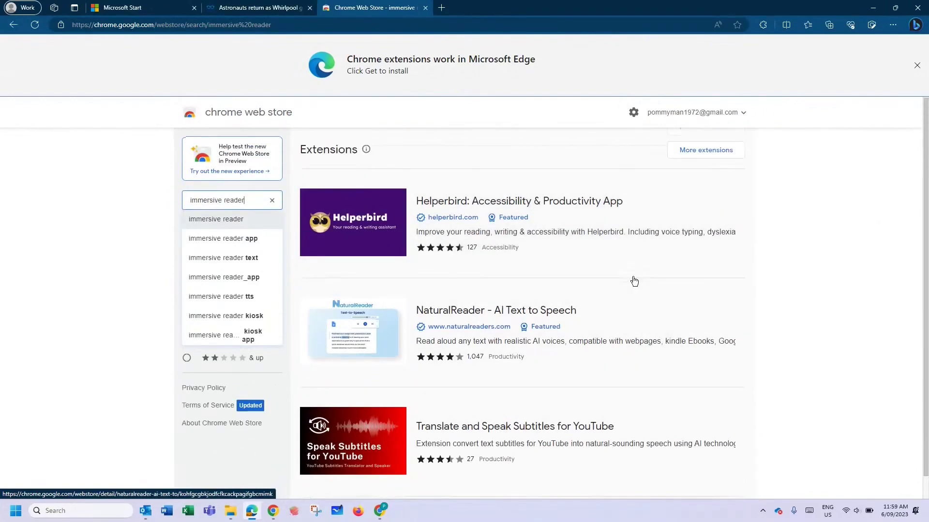
Expand to all matching extensions and open Use Immersive Reader on Websites.
left_click(704, 152)
scroll(643, 289, "down", 13)
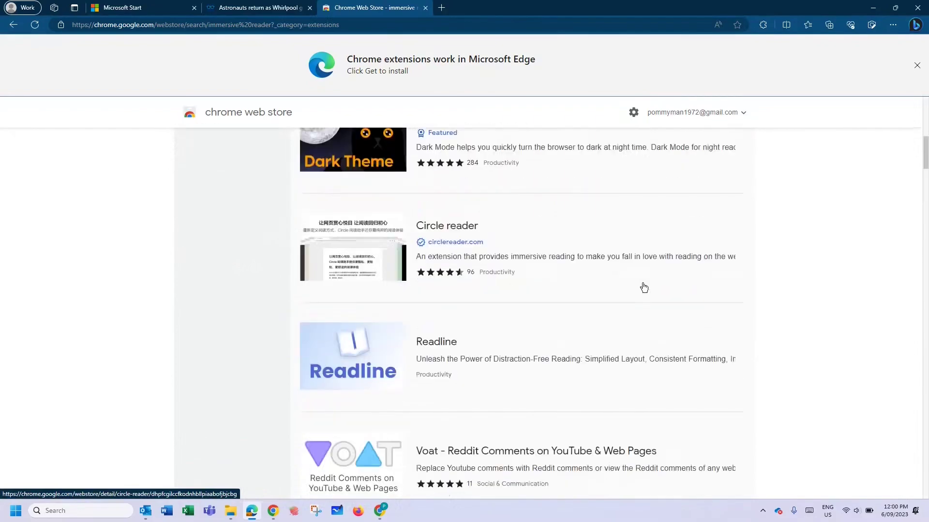
scroll(644, 289, "down", 7)
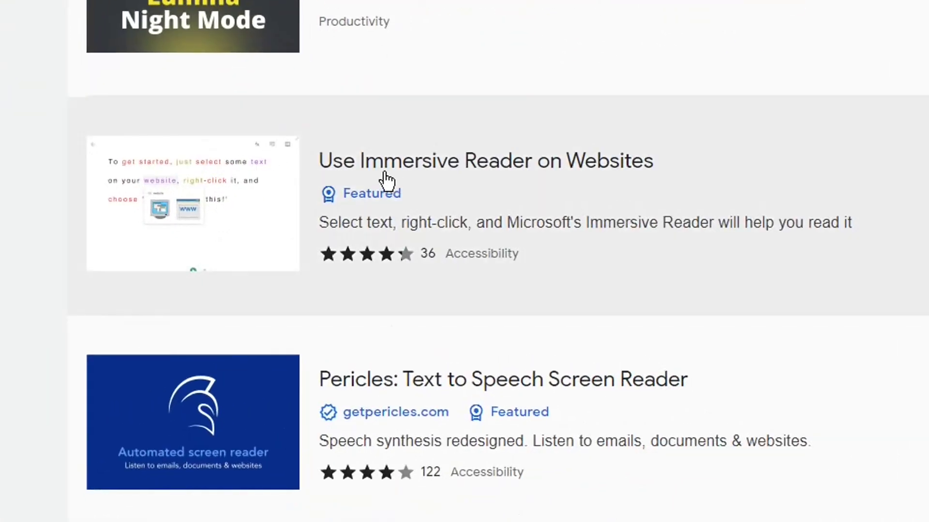
left_click(269, 183)
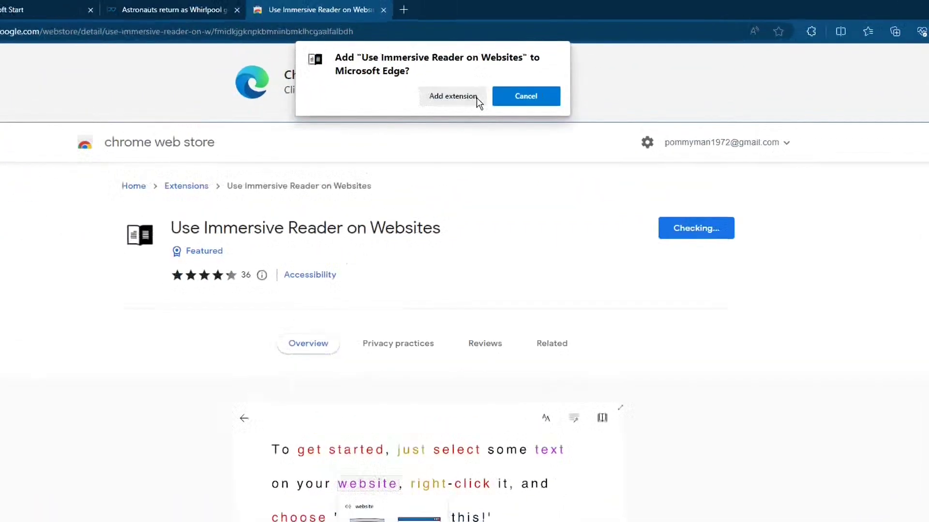
Install Use Immersive Reader on Websites and pin it to the toolbar.
left_click(447, 99)
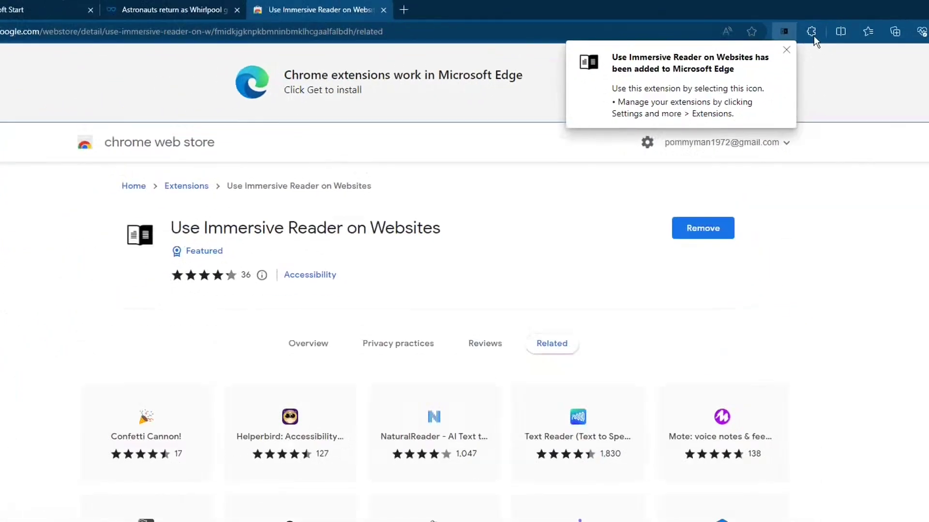
left_click(763, 25)
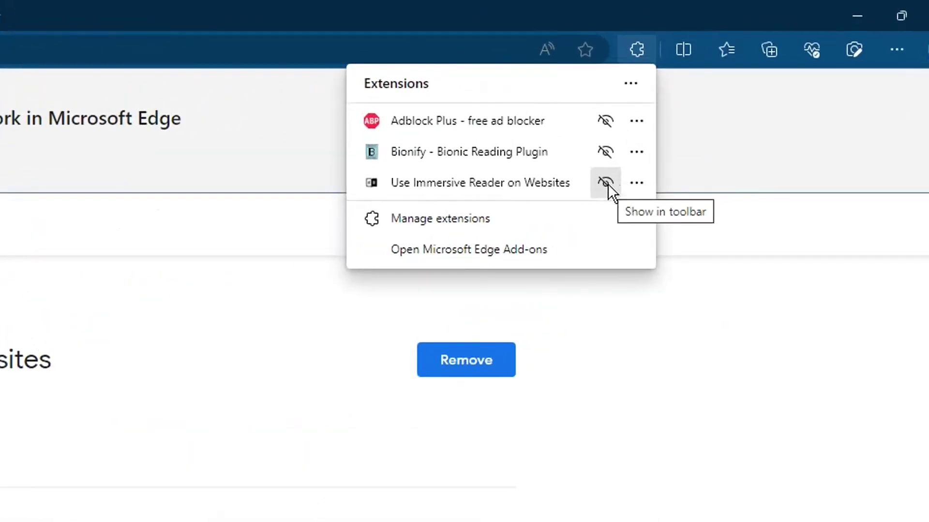
left_click(605, 183)
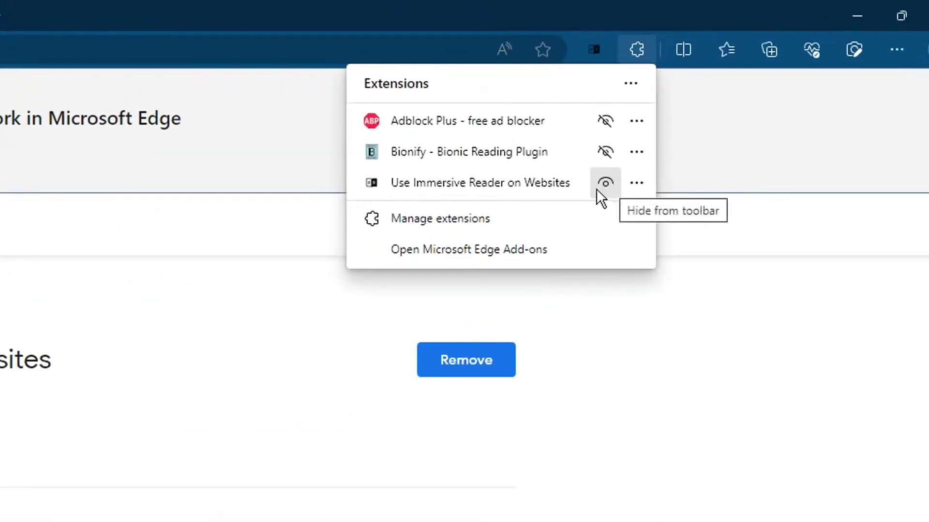
left_click(717, 295)
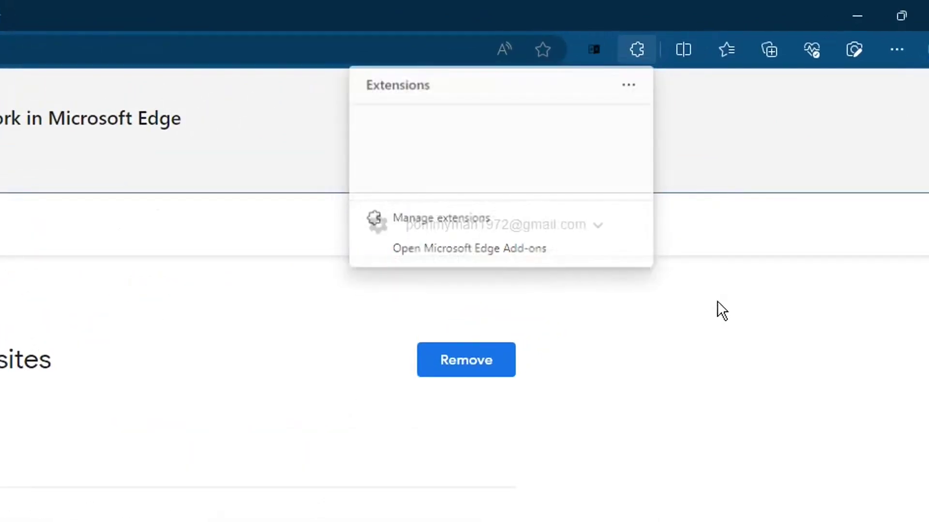
Recheck the extensions list and view the pinned extension's right-click options.
left_click(637, 50)
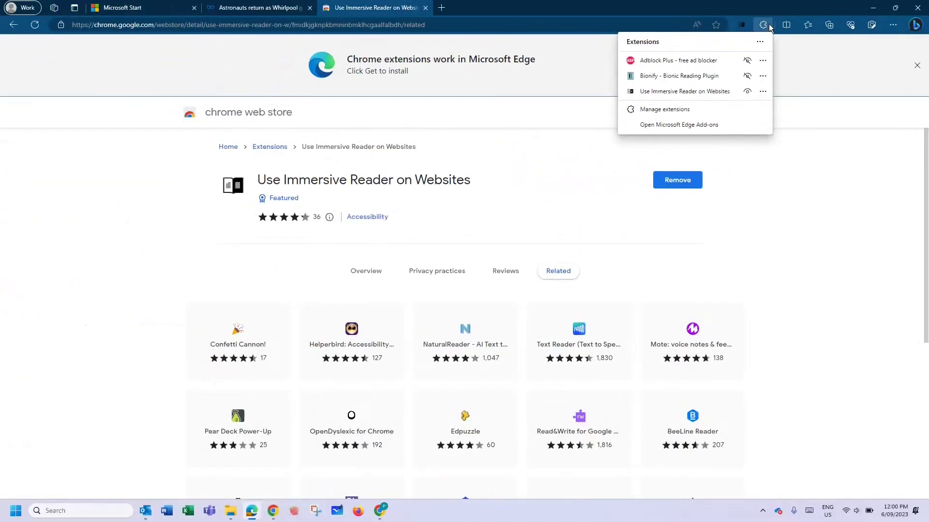
left_click(744, 28)
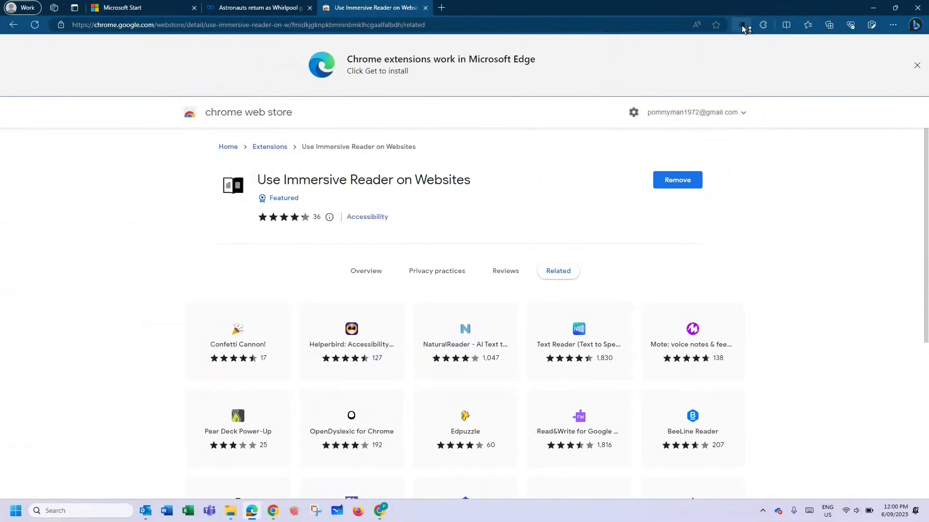
right_click(744, 28)
left_click(745, 30)
Back on the full astronauts article, select its four body paragraphs and open their context menu.
left_click(425, 7)
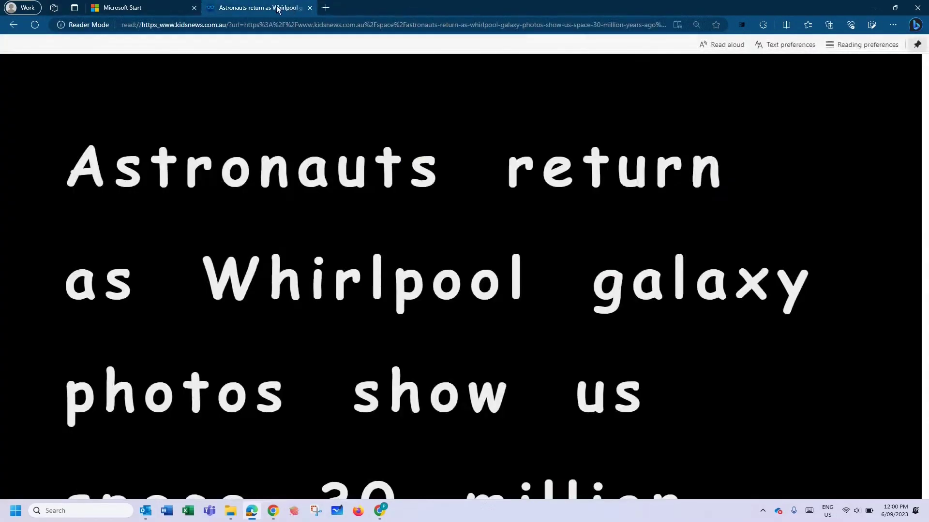
left_click(677, 24)
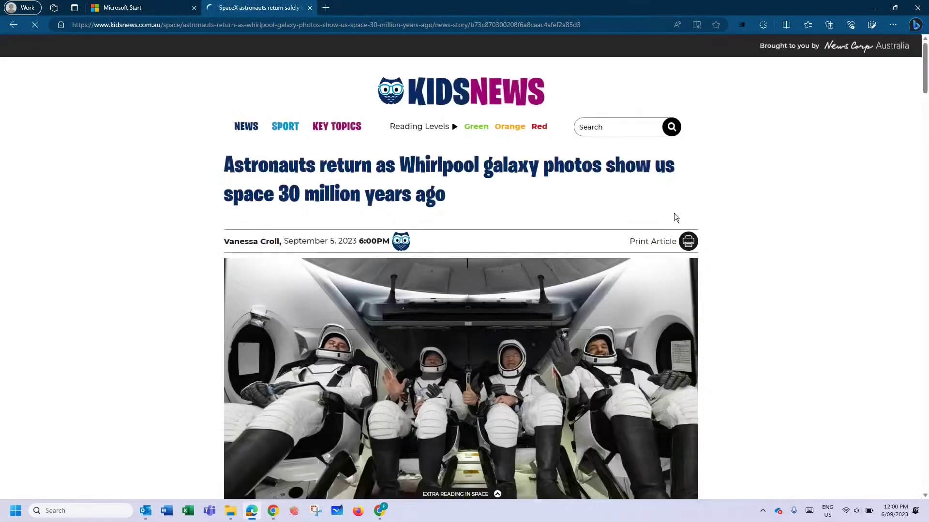
scroll(674, 217, "down", 9)
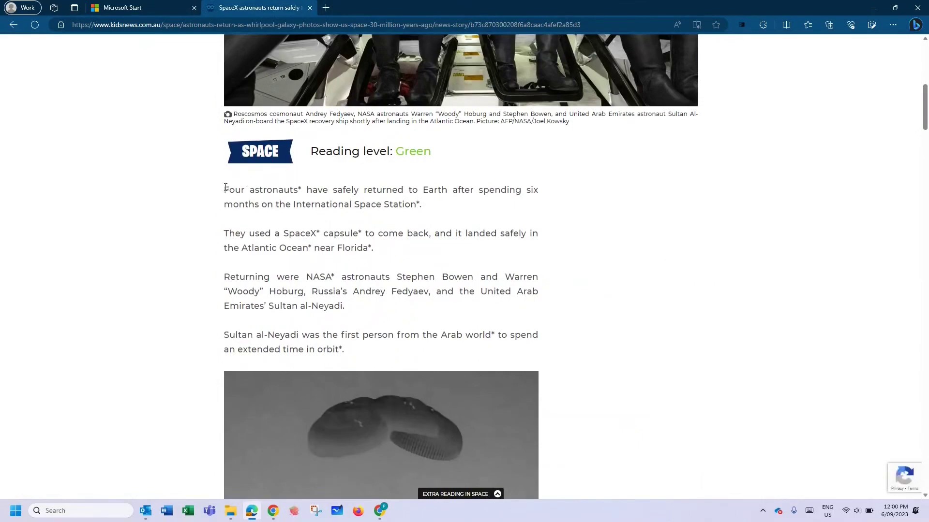
left_click_drag(227, 188, 364, 357)
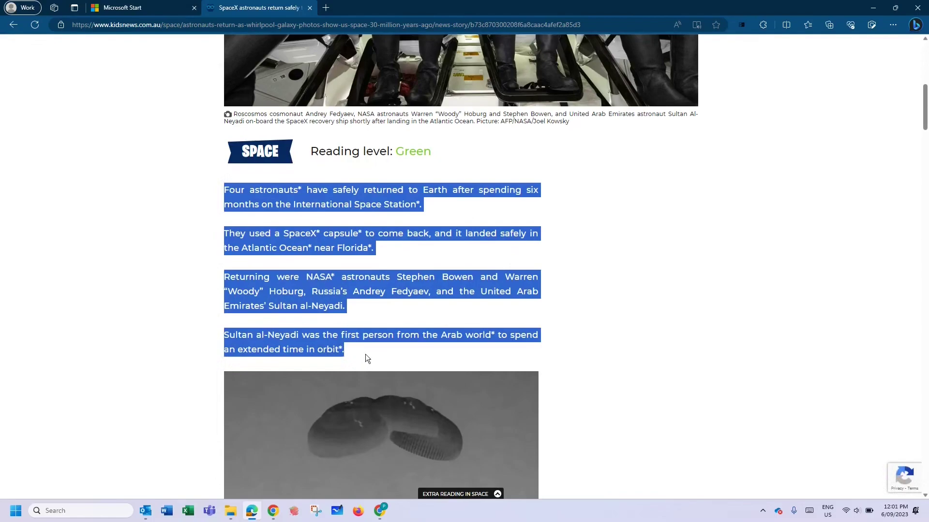
right_click(304, 193)
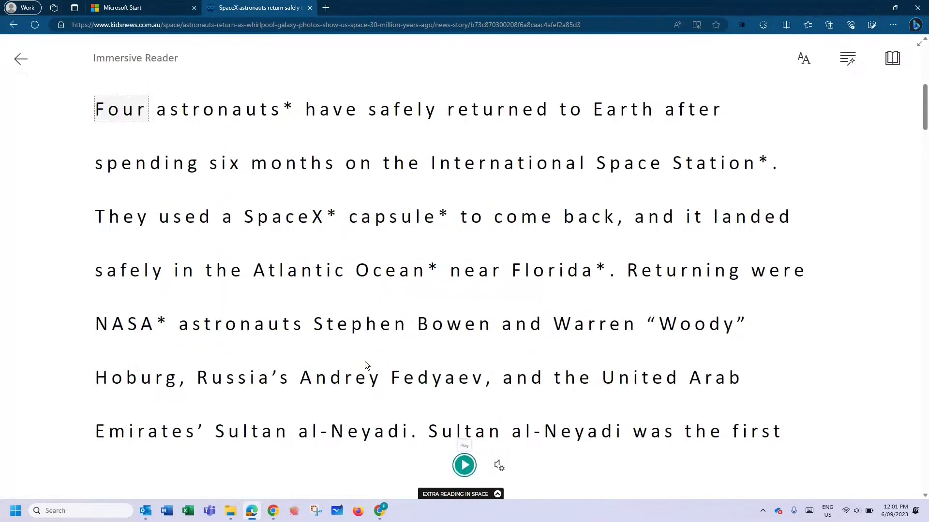
Scroll through the four astronaut paragraphs shown in Immersive Reader.
scroll(700, 380, "down", 3)
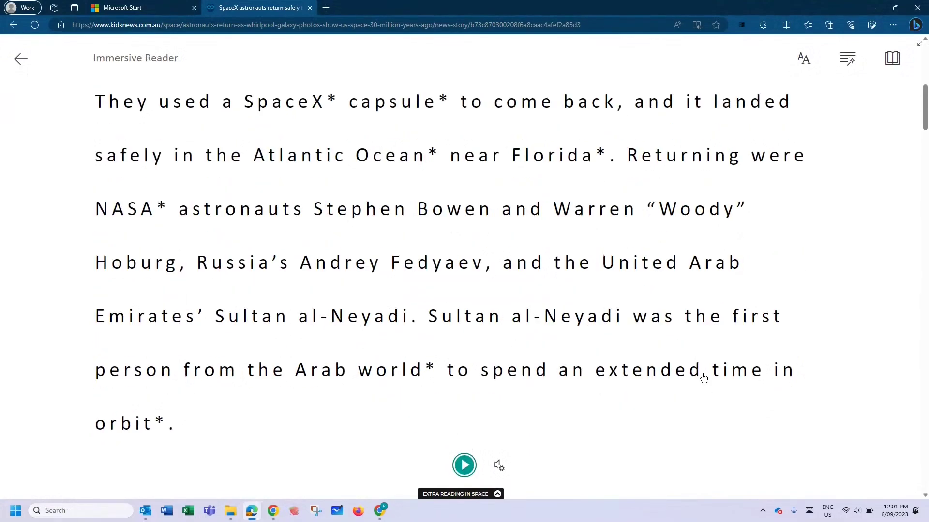
scroll(703, 378, "up", 3)
scroll(450, 209, "down", 2)
scroll(468, 234, "up", 2)
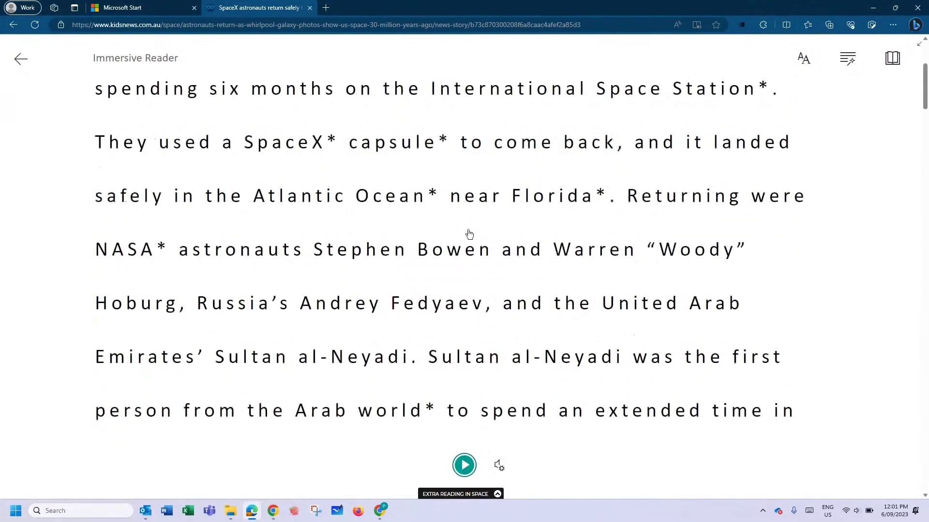
In Grammar Options, turn on syllables, noun, adjective, adverb and verb colours, and labels.
left_click(847, 59)
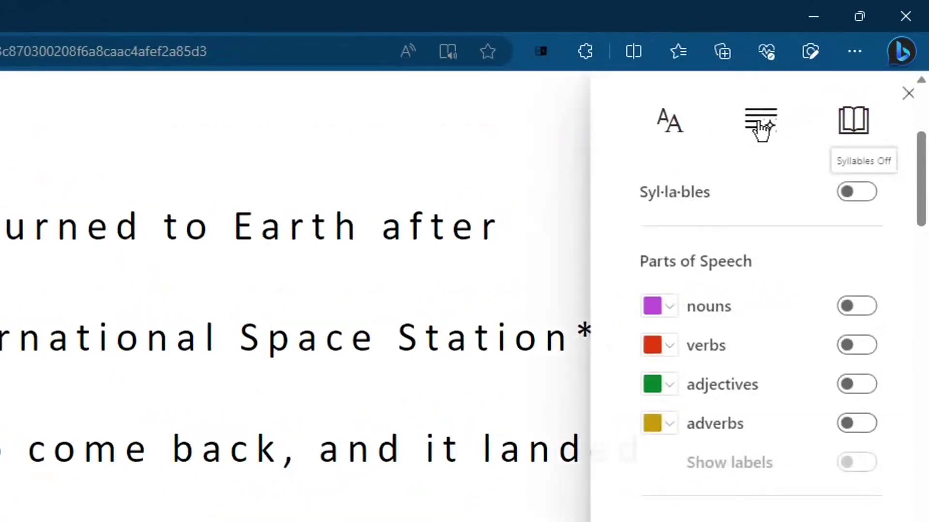
left_click(854, 202)
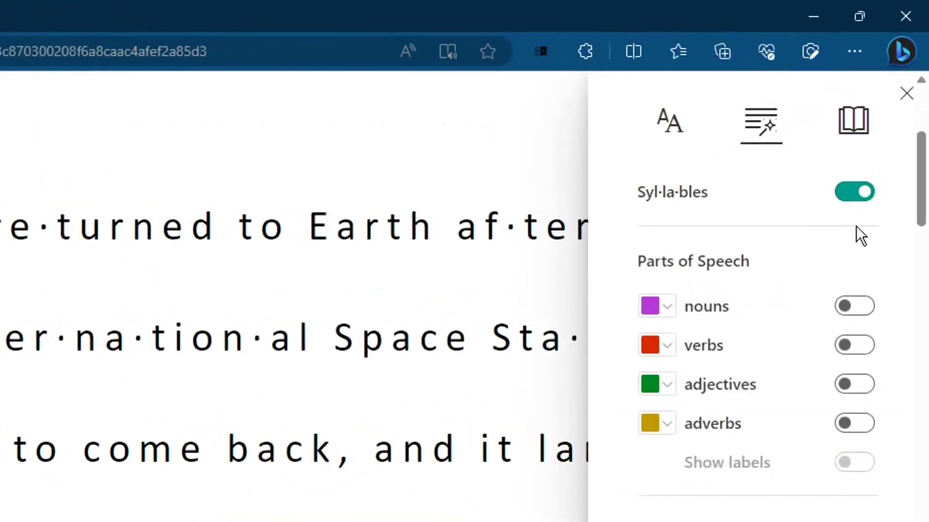
left_click(855, 307)
left_click(861, 387)
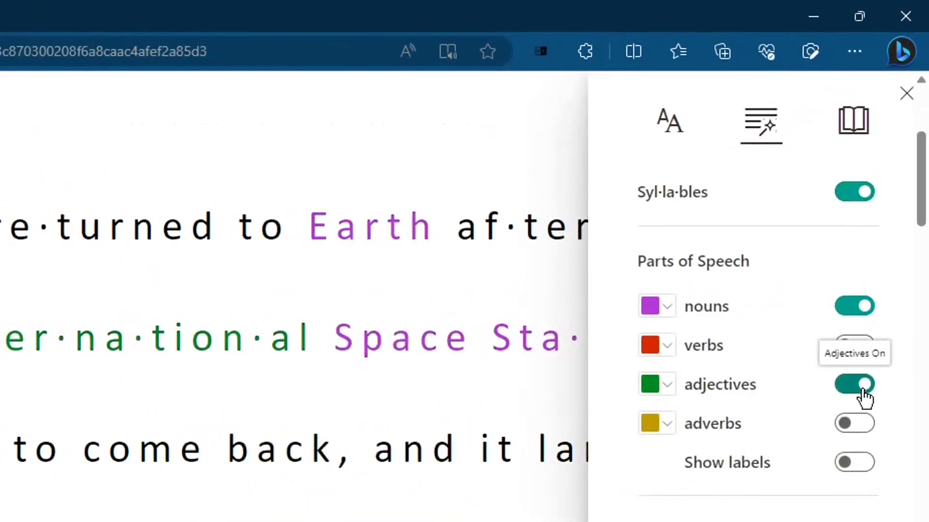
left_click(863, 428)
left_click(862, 341)
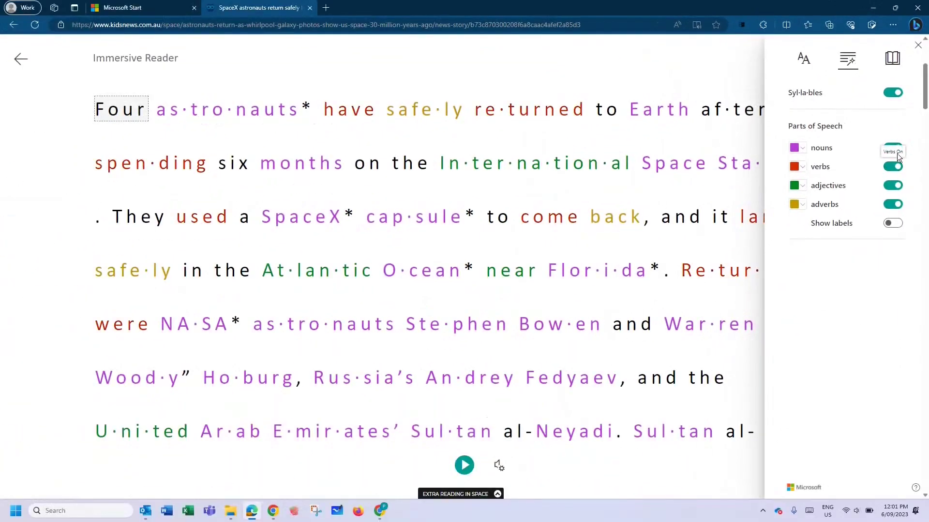
left_click(892, 223)
Turn off labels, syllables and all part-of-speech colours, then show reading preferences.
left_click(893, 223)
left_click(893, 92)
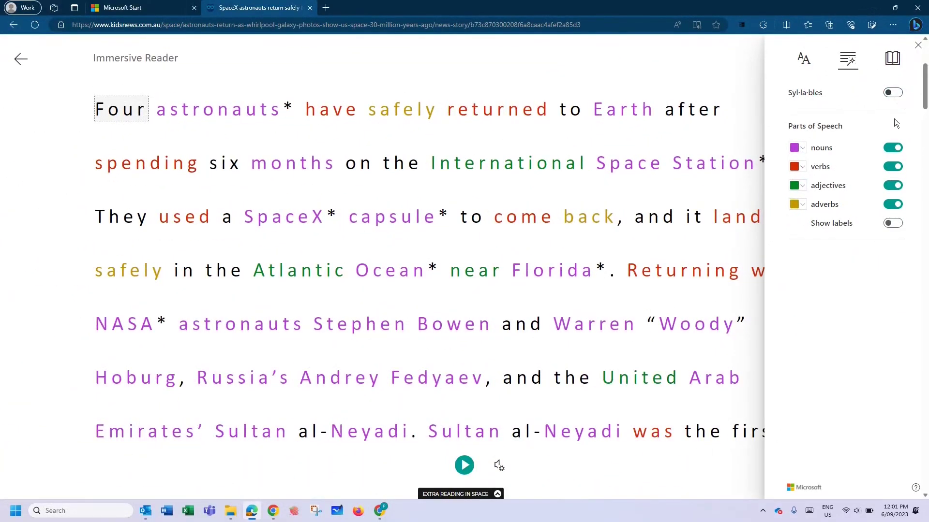
left_click(893, 148)
left_click(892, 167)
left_click(894, 185)
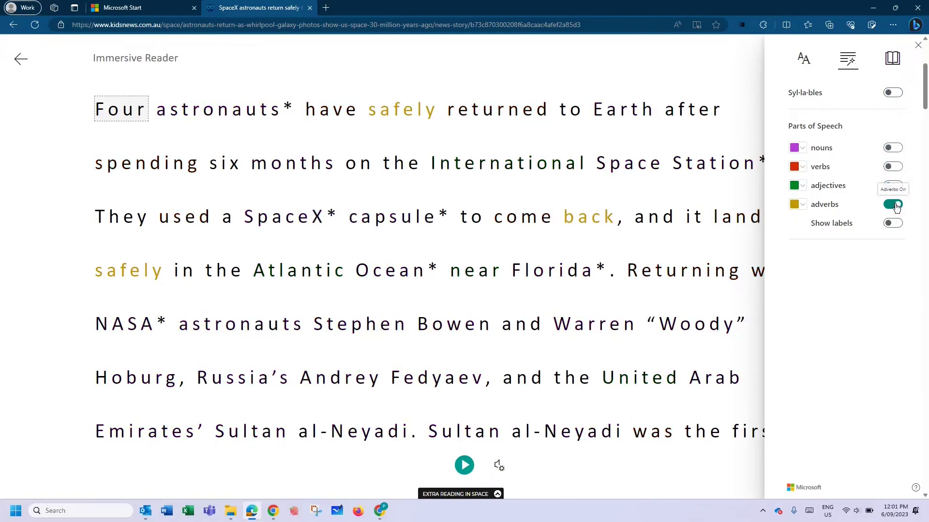
left_click(894, 205)
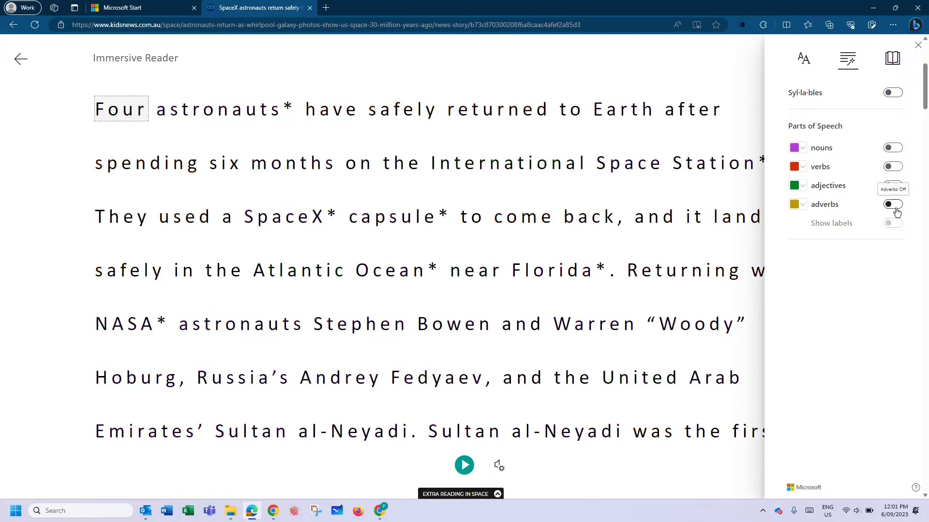
left_click(893, 64)
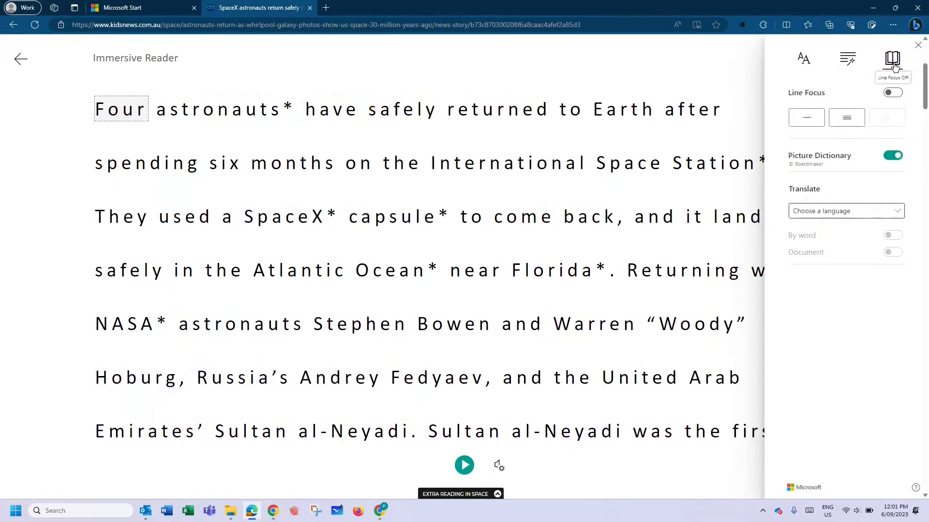
View Picture Dictionary images for Returning, first and landed, then exit to the article.
left_click(666, 276)
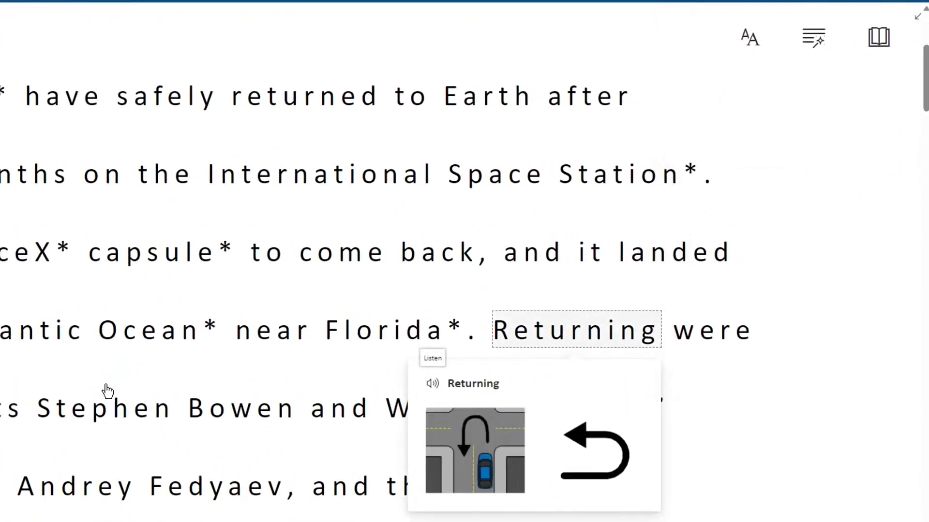
left_click(755, 421)
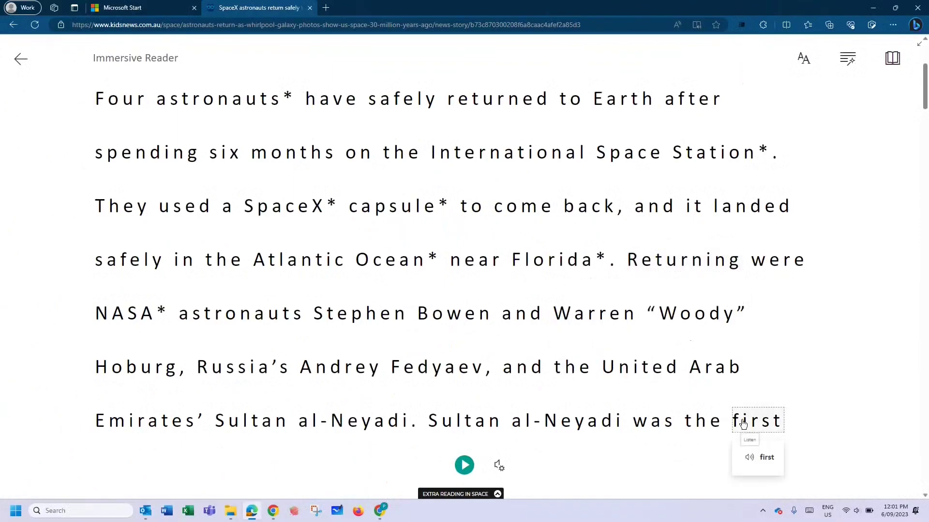
left_click(700, 265)
left_click(735, 213)
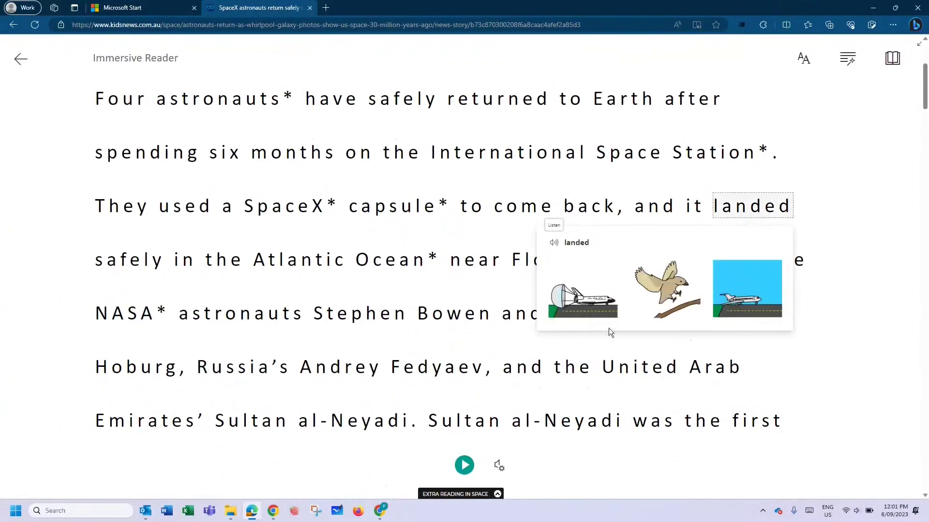
left_click(21, 60)
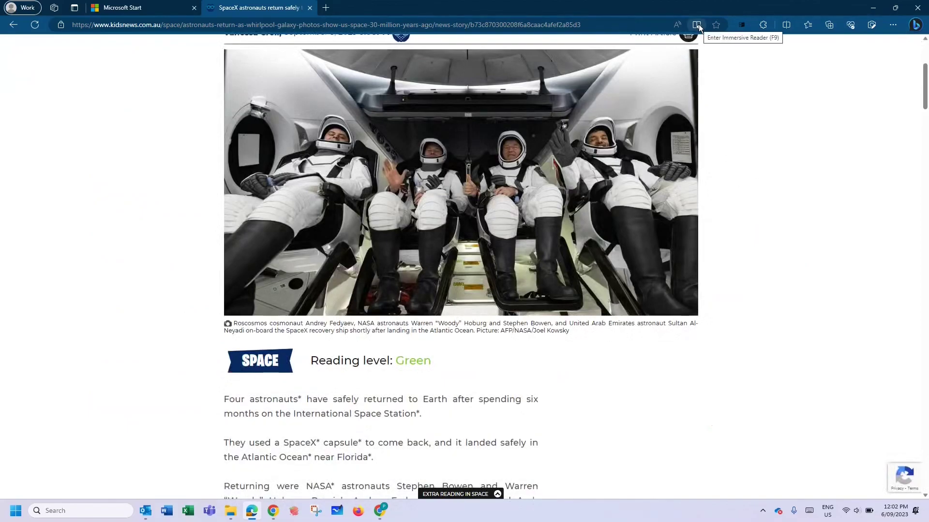
scroll(859, 175, "down", 4)
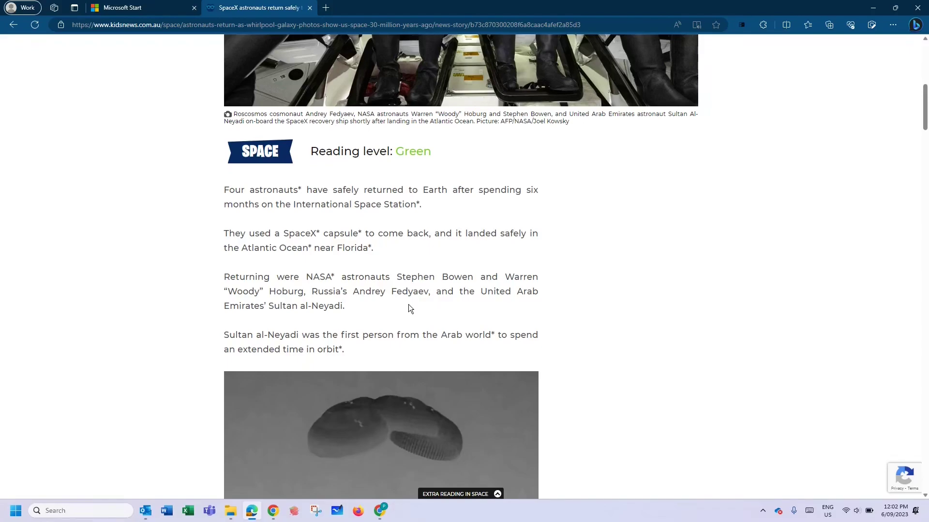
Open the four selected paragraphs via 'Help me read this', then open and close Grammar Options.
left_click_drag(219, 193, 396, 357)
right_click(318, 284)
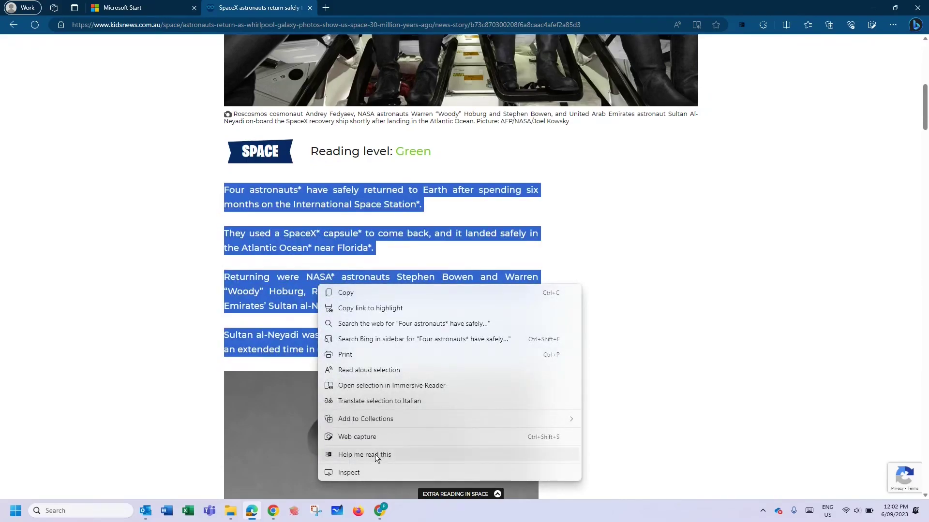
left_click(375, 454)
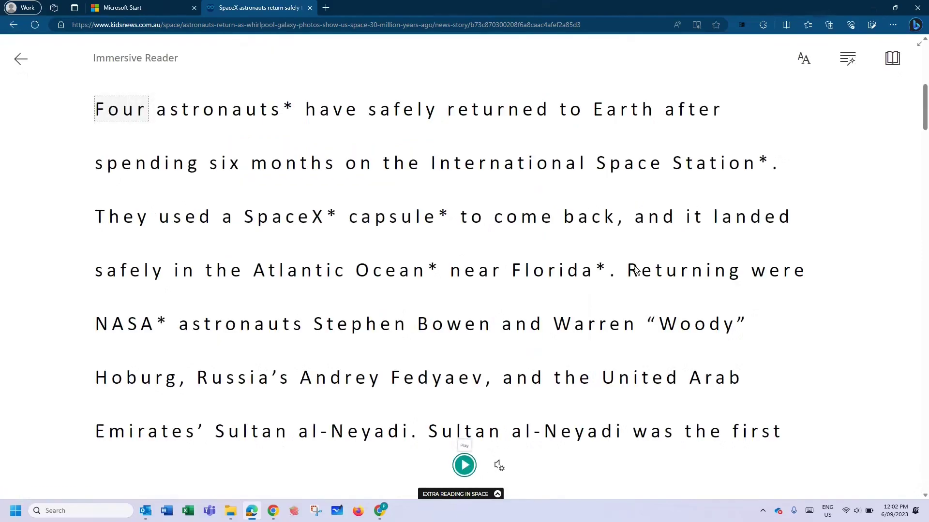
left_click(848, 58)
left_click(719, 100)
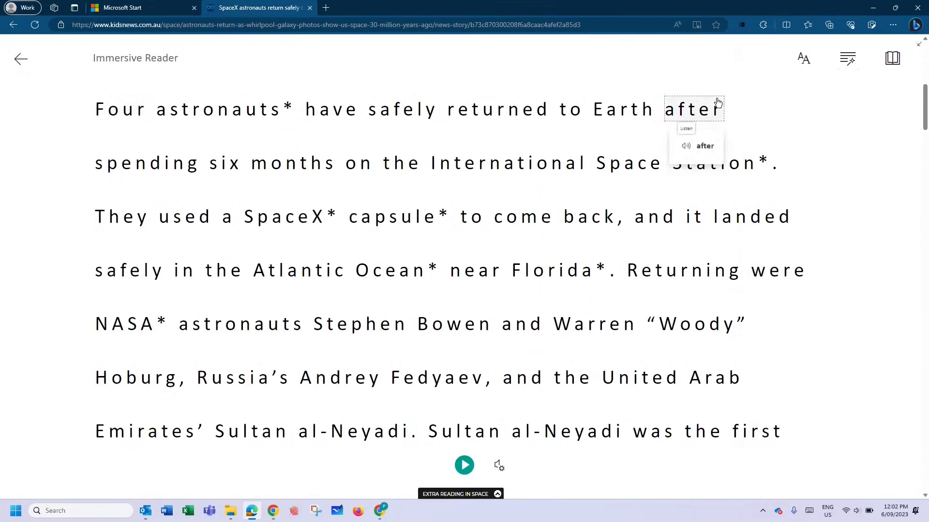